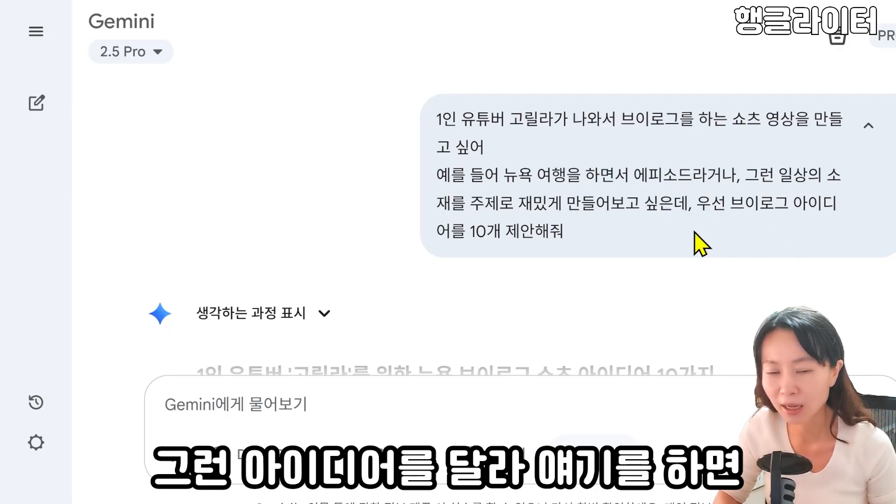
# Step: Read through Gemini's list of ten New York vlog ideas for the gorilla YouTuber
pyautogui.scroll(-3, 697, 242)
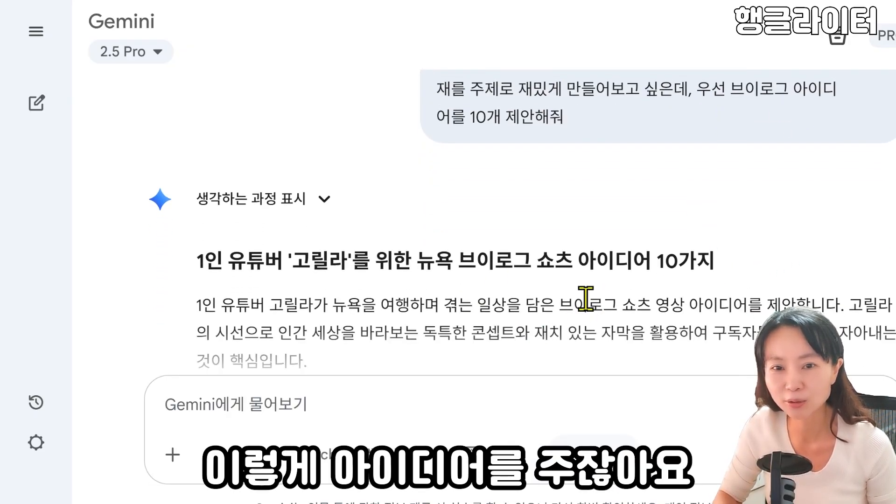
pyautogui.scroll(-20, 587, 299)
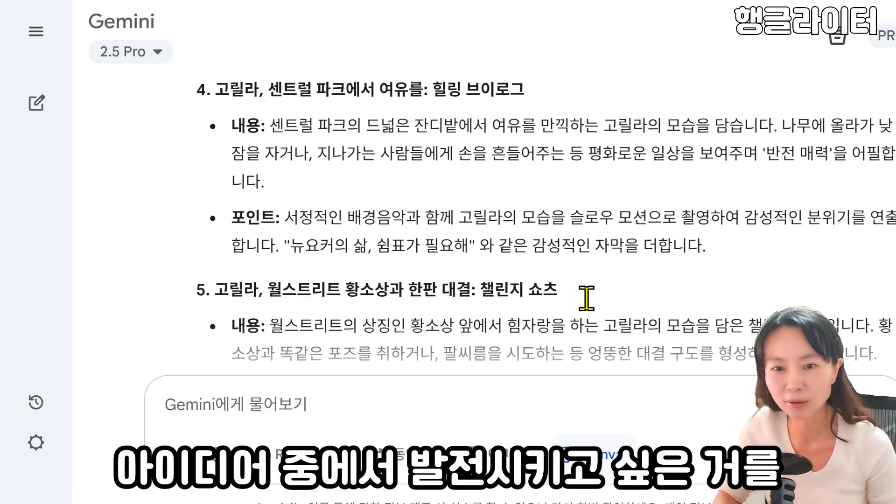
pyautogui.scroll(-20, 586, 299)
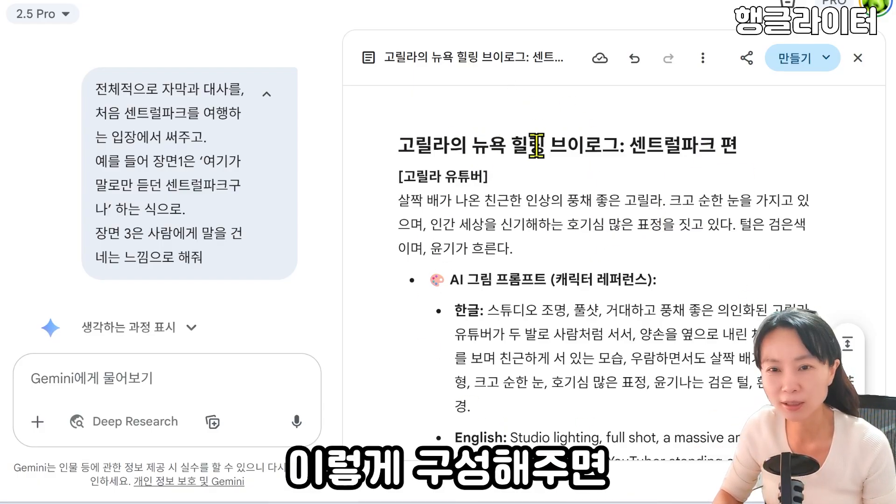
# Step: Review the Central Park vlog script and the chat request for image prompts in POV handheld vlog style
pyautogui.click(164, 373)
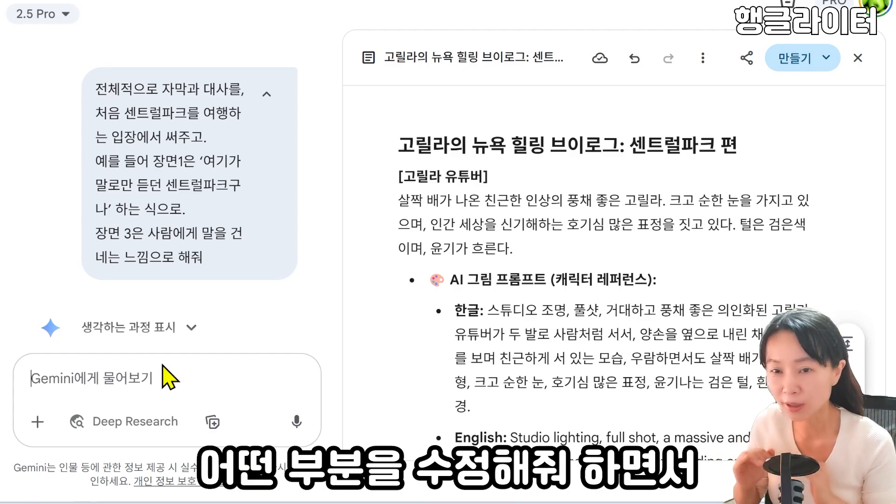
pyautogui.scroll(-6, 656, 282)
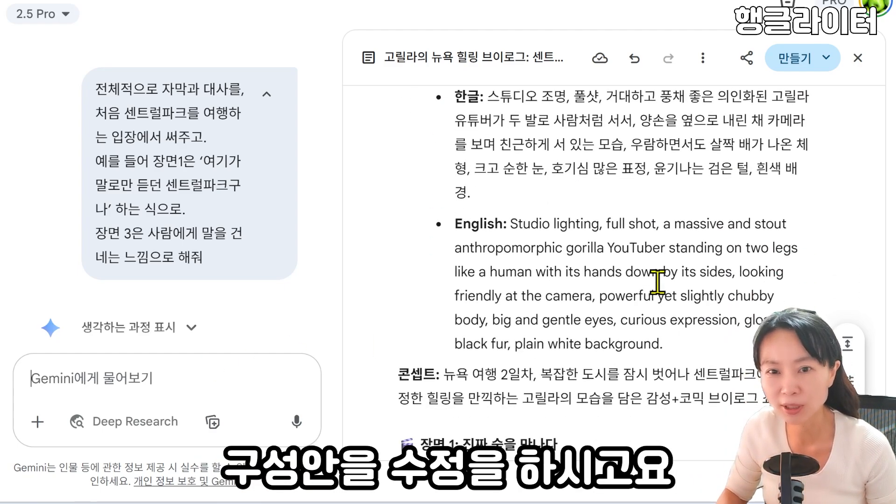
pyautogui.scroll(6, 657, 280)
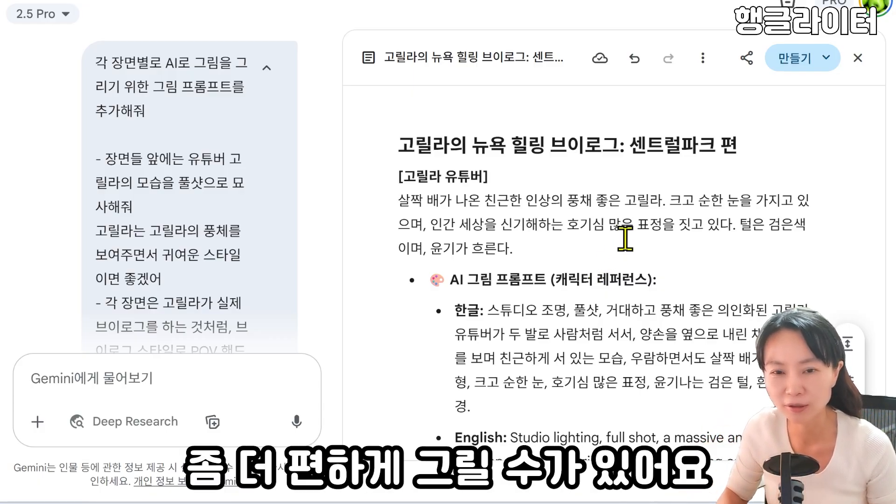
pyautogui.scroll(-1, 626, 238)
pyautogui.scroll(-1, 234, 159)
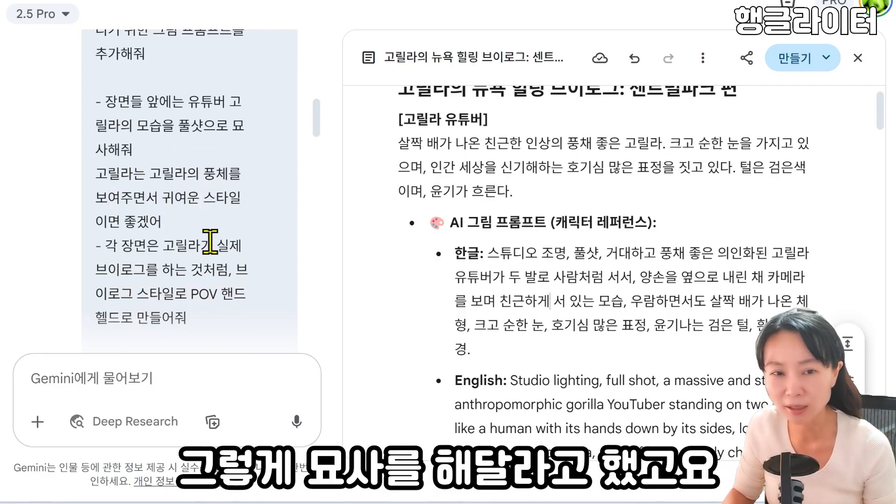
pyautogui.scroll(-1, 210, 242)
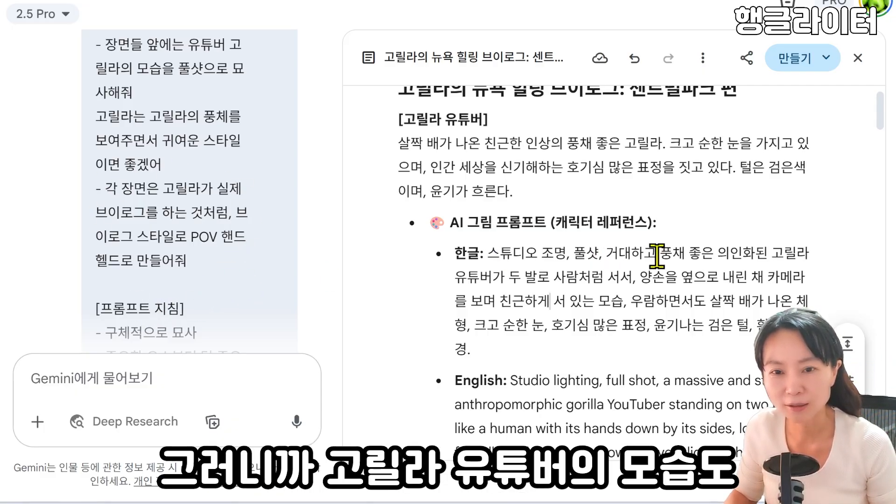
# Step: Examine the gorilla's character reference image prompt and scene 1's AI image prompt in the Central Park script
pyautogui.scroll(2, 520, 176)
pyautogui.moveTo(403, 177); pyautogui.dragTo(493, 191)
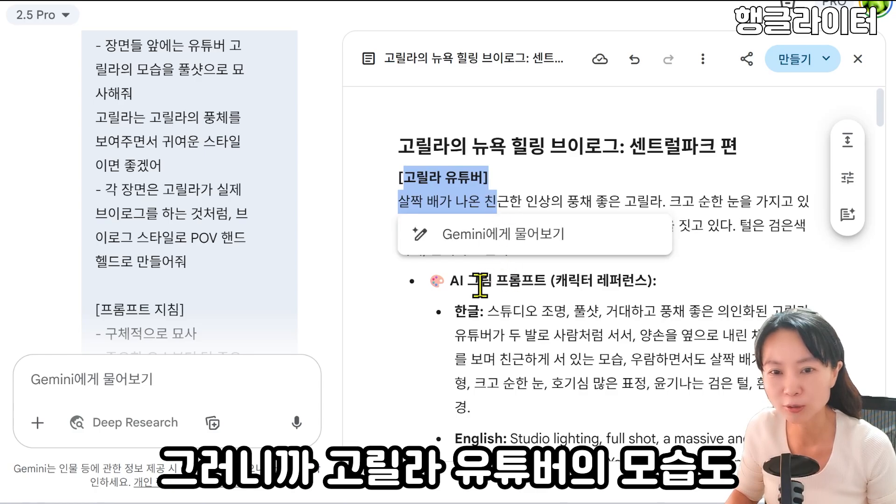
pyautogui.moveTo(461, 281); pyautogui.dragTo(619, 282)
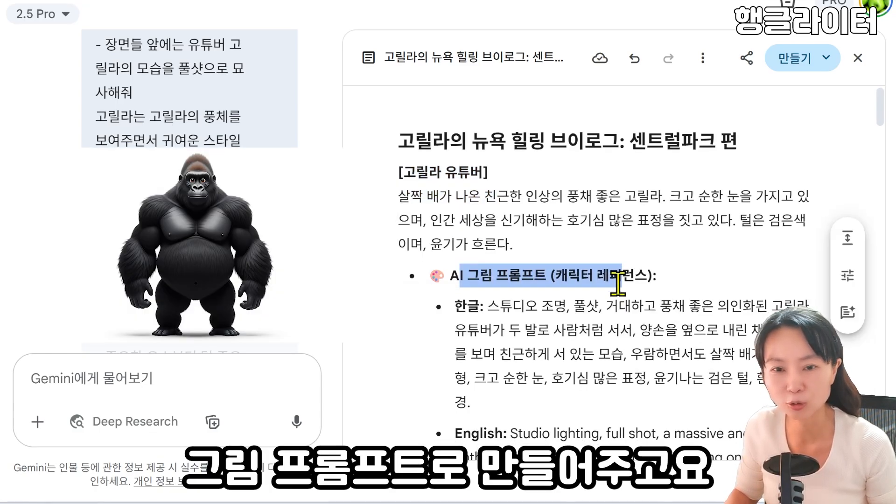
pyautogui.scroll(-9, 565, 282)
pyautogui.moveTo(421, 202); pyautogui.dragTo(563, 205)
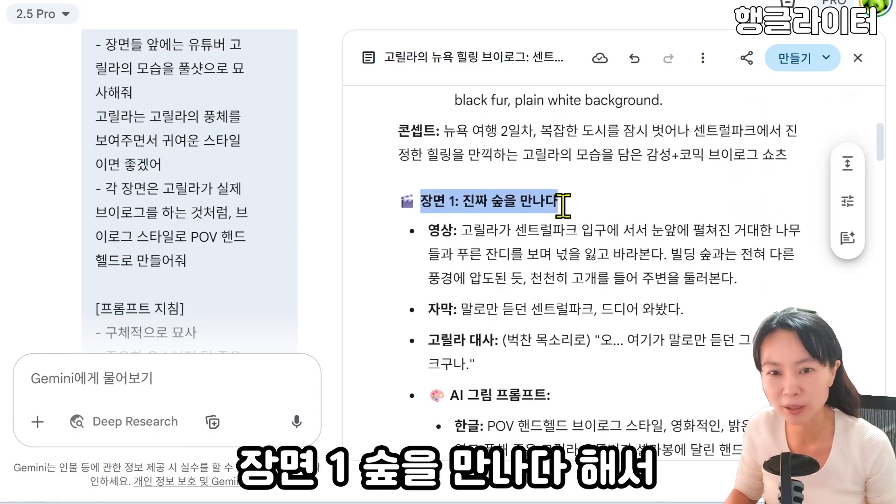
pyautogui.scroll(-4, 507, 265)
pyautogui.moveTo(450, 223); pyautogui.dragTo(557, 224)
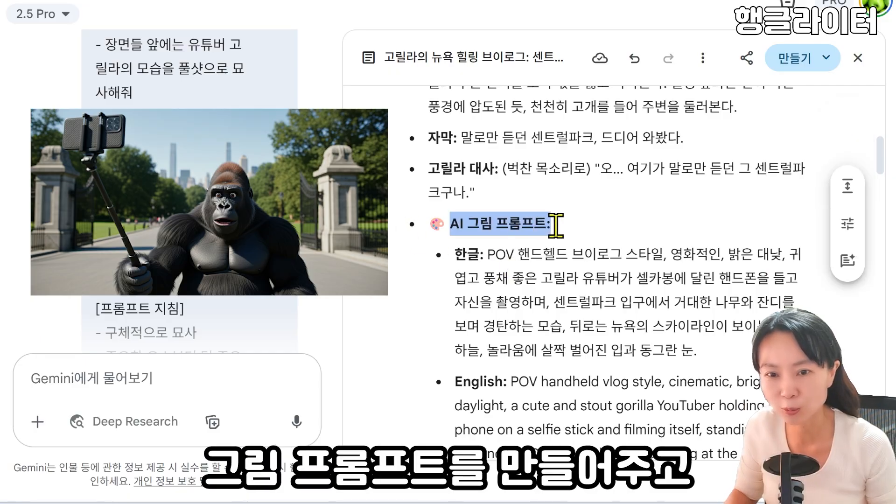
pyautogui.scroll(-15, 580, 294)
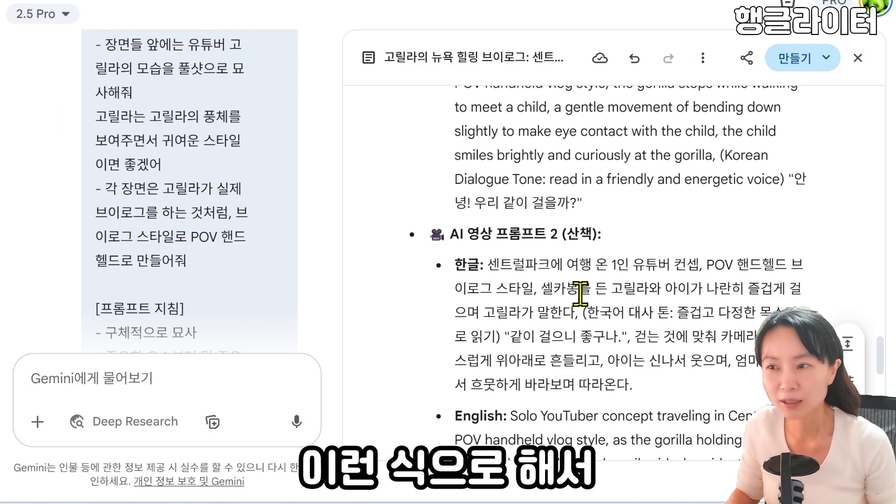
# Step: Examine the AI video prompts for scenes 1 and 2, including the Korean dialogue line and tone instruction in scene 1's English version
pyautogui.scroll(7, 580, 294)
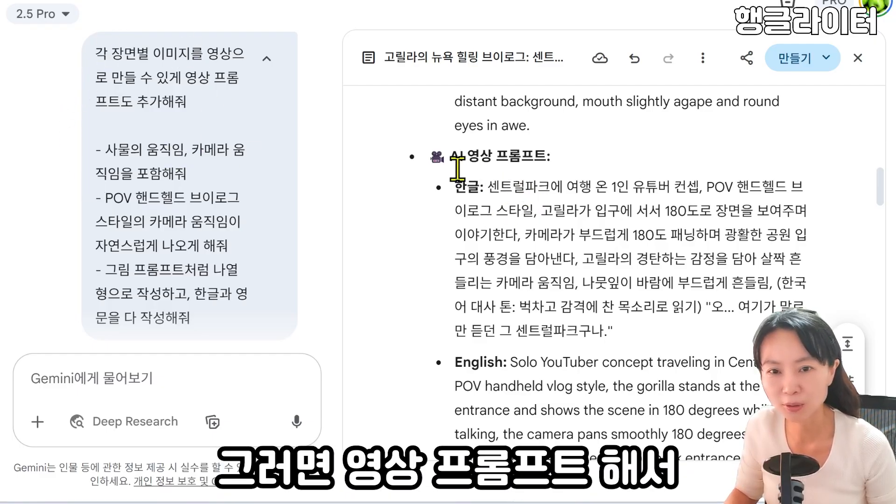
pyautogui.scroll(-3, 643, 257)
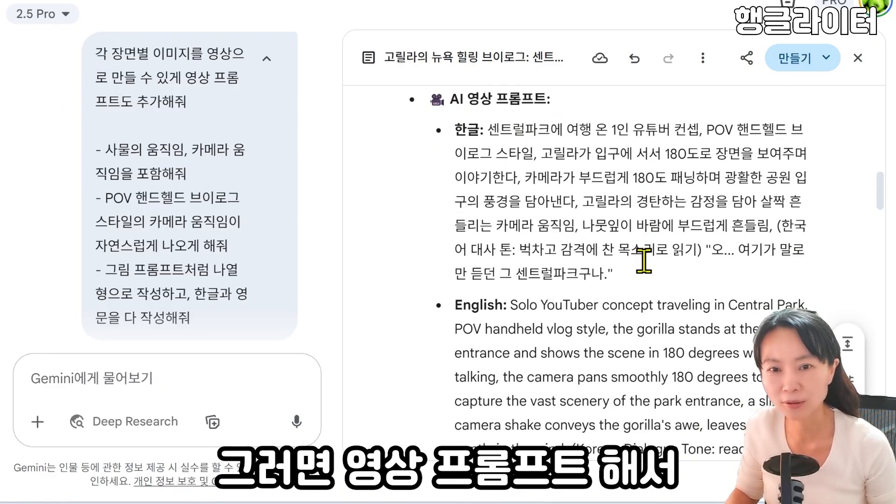
pyautogui.scroll(-3, 578, 233)
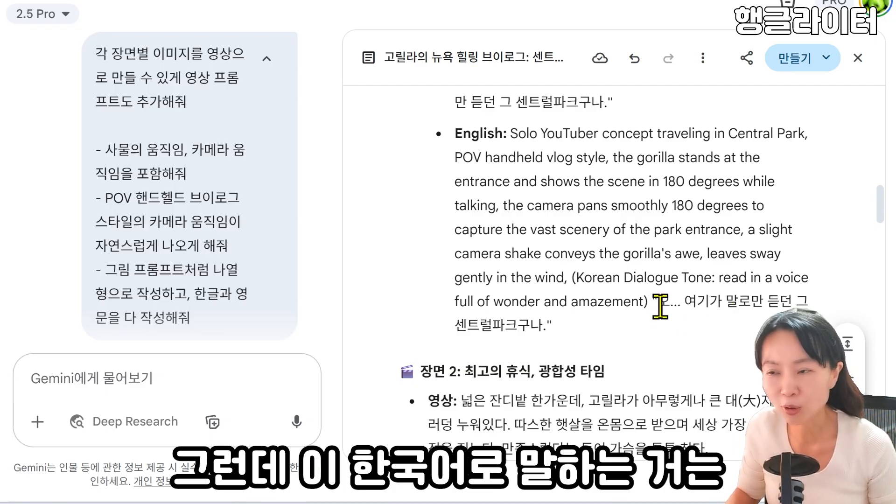
pyautogui.moveTo(661, 303); pyautogui.dragTo(547, 328)
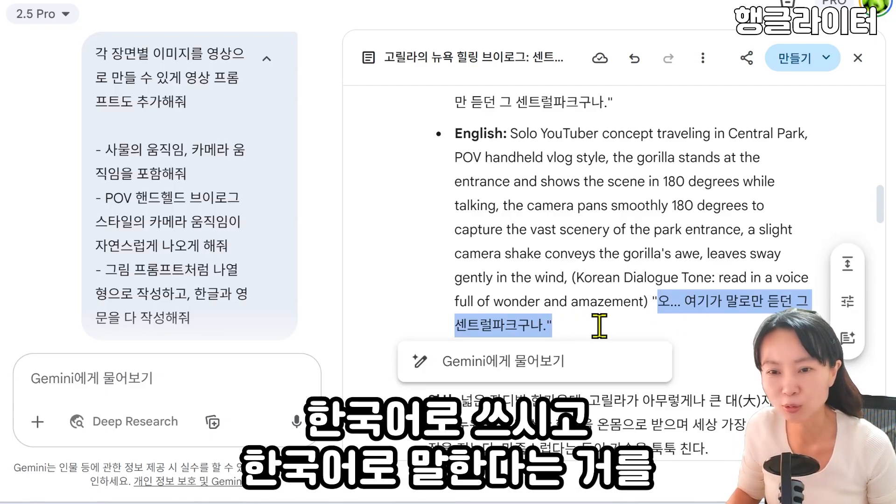
pyautogui.click(599, 326)
pyautogui.moveTo(578, 279); pyautogui.dragTo(688, 278)
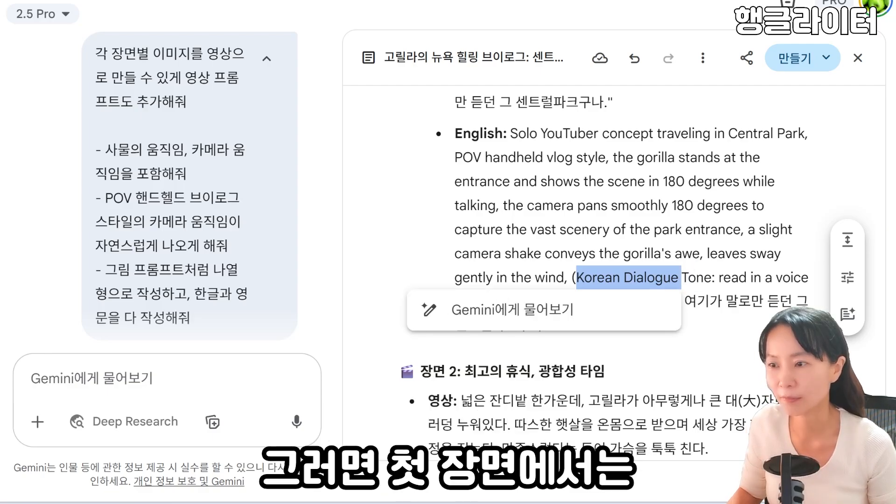
pyautogui.click(746, 366)
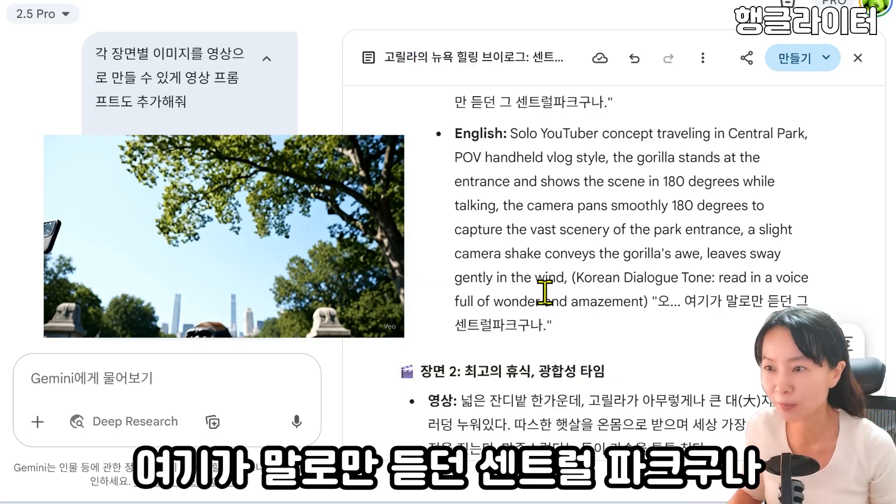
pyautogui.scroll(-8, 756, 299)
pyautogui.scroll(-10, 756, 285)
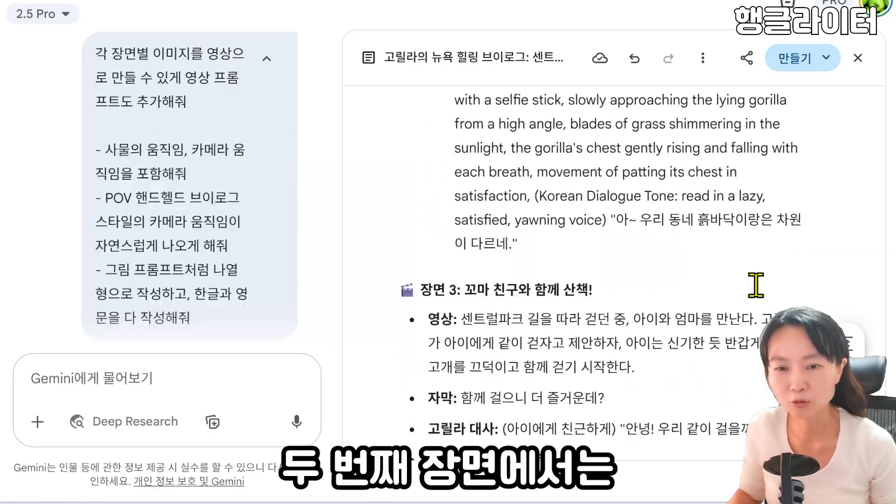
pyautogui.scroll(3, 756, 286)
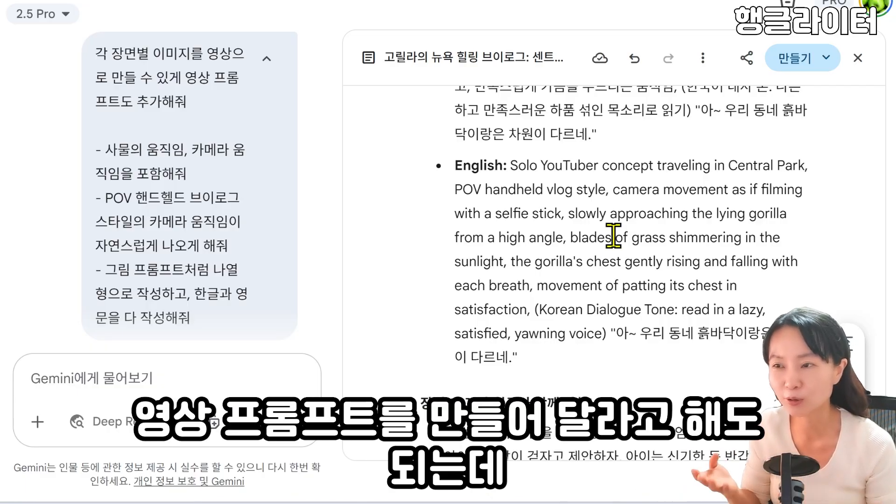
pyautogui.scroll(3, 613, 235)
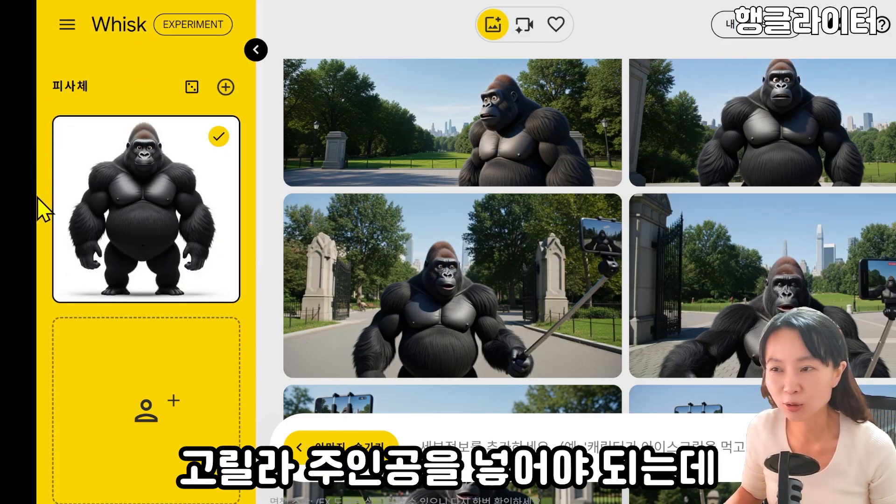
# Step: Generate a second subject in Whisk from the Gemini script's English character reference prompt, and remove the duplicate gorilla
pyautogui.click(141, 371)
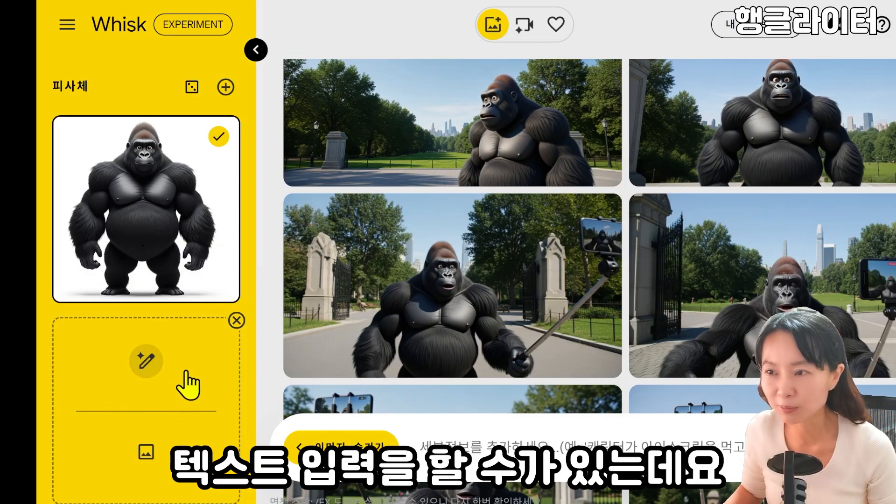
pyautogui.click(148, 365)
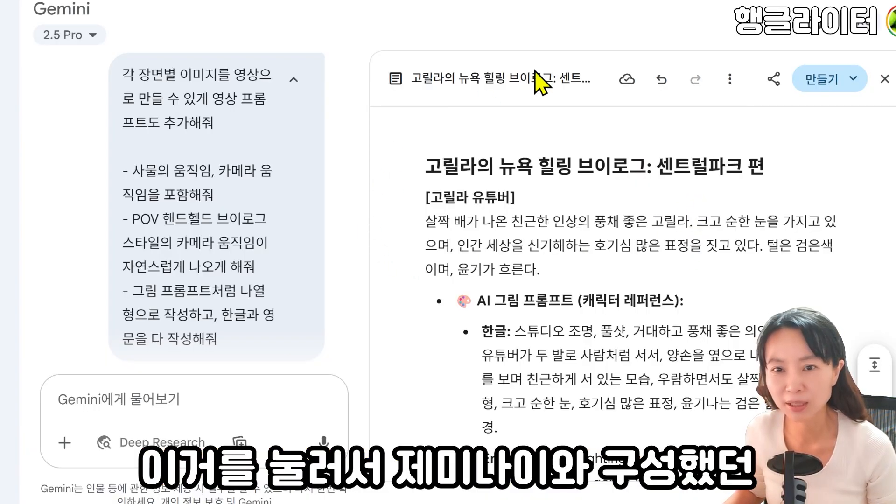
pyautogui.scroll(-3, 474, 226)
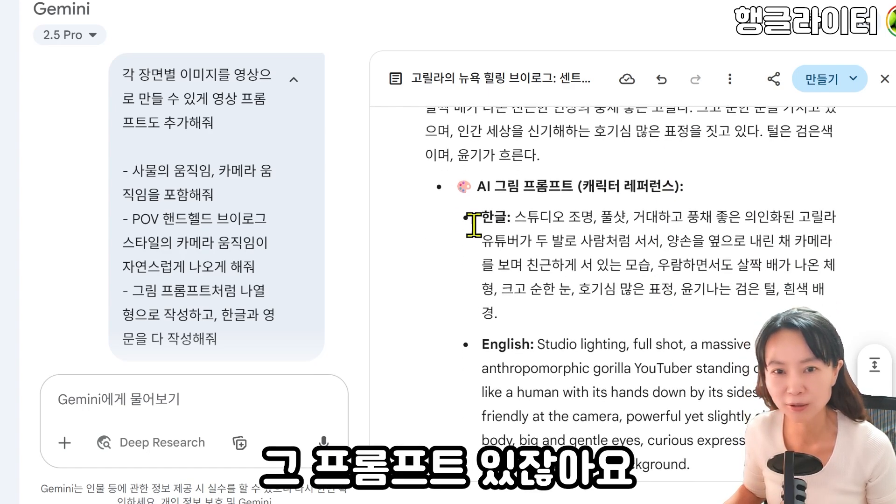
pyautogui.scroll(-1, 536, 179)
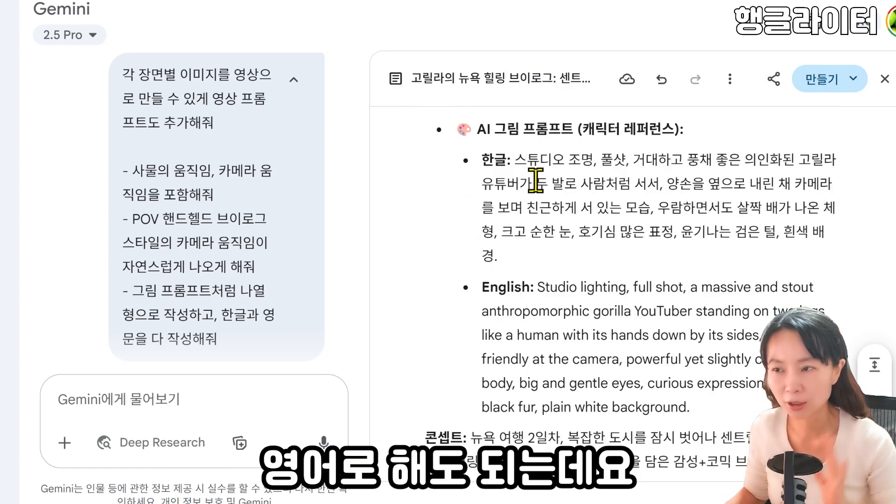
pyautogui.moveTo(537, 293); pyautogui.dragTo(691, 406)
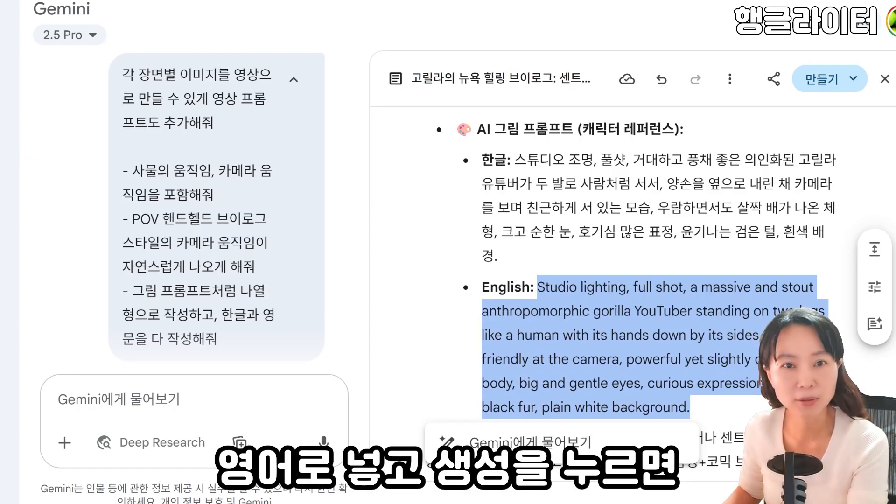
pyautogui.click(724, 415)
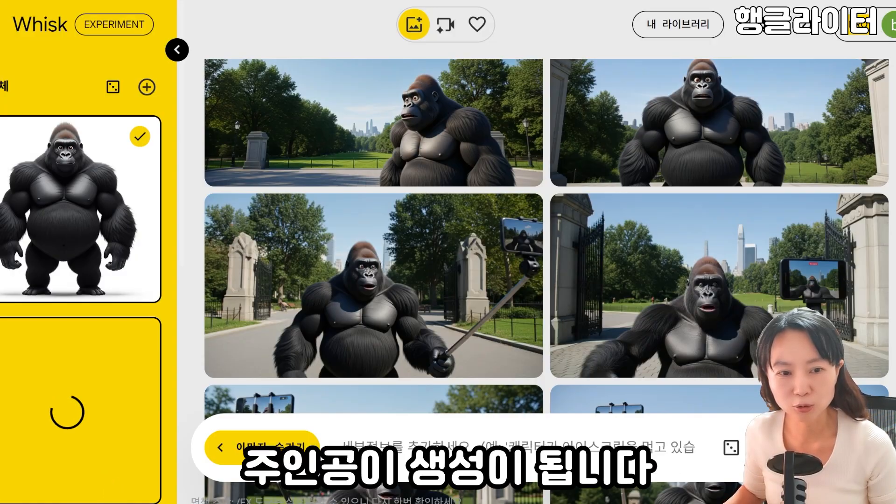
pyautogui.moveTo(41, 292)
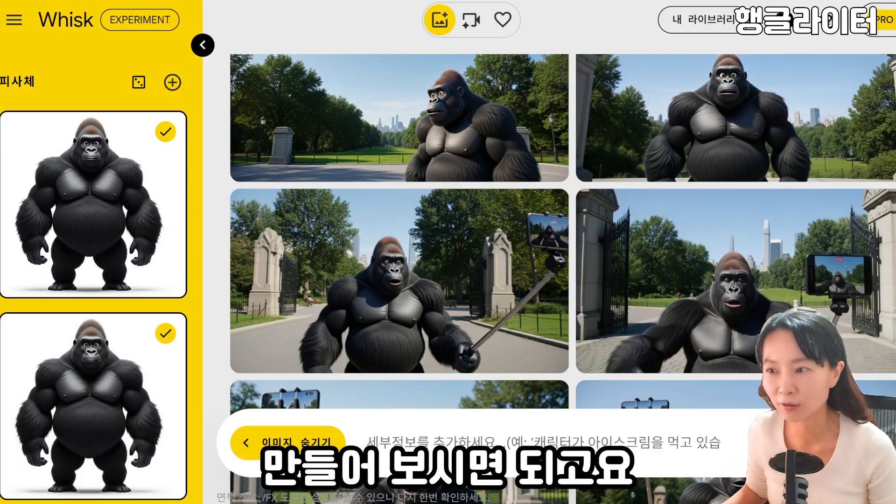
pyautogui.click(166, 478)
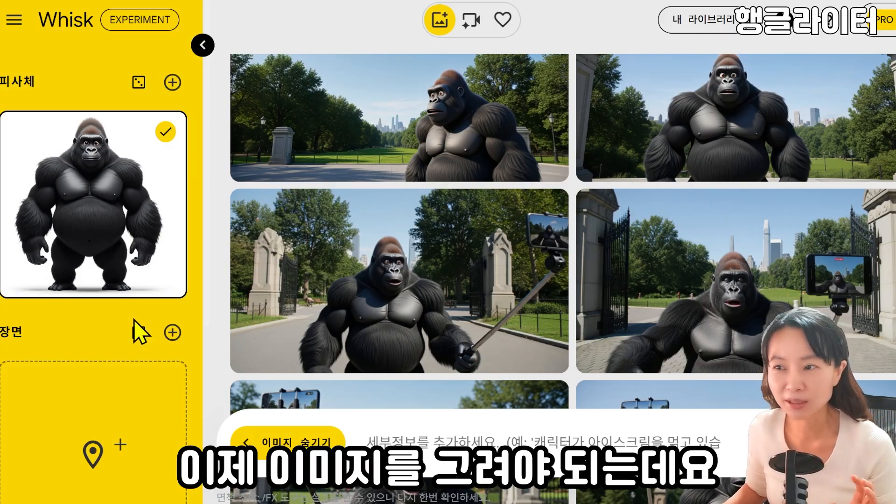
# Step: Copy scene 1's English image prompt from the Gemini script and generate the Central Park entrance images with it in Whisk
pyautogui.moveTo(140, 178)
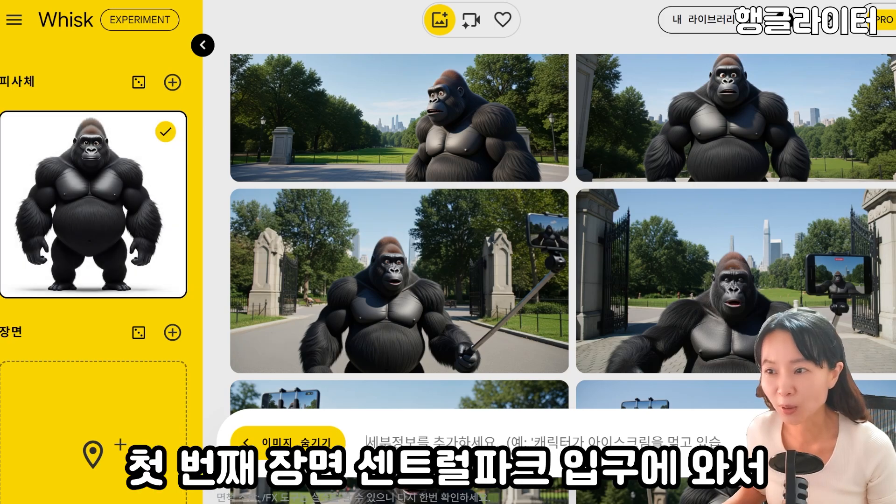
pyautogui.moveTo(747, 284)
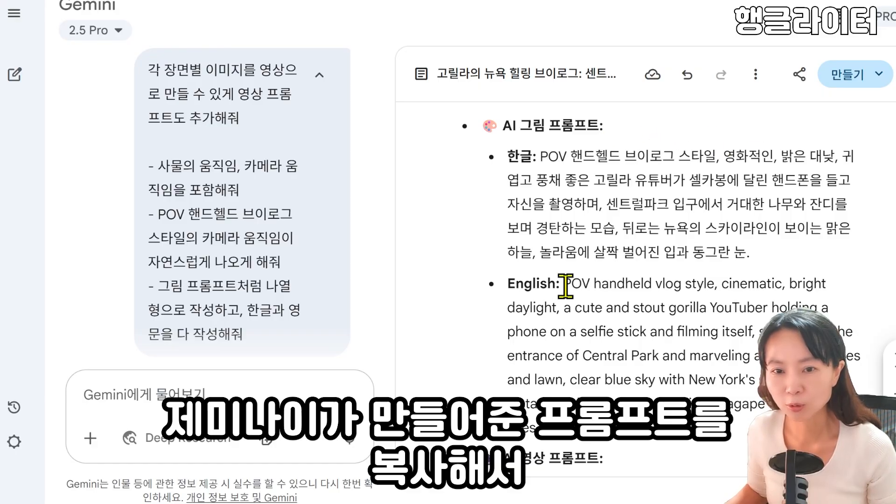
pyautogui.moveTo(564, 283); pyautogui.dragTo(765, 405)
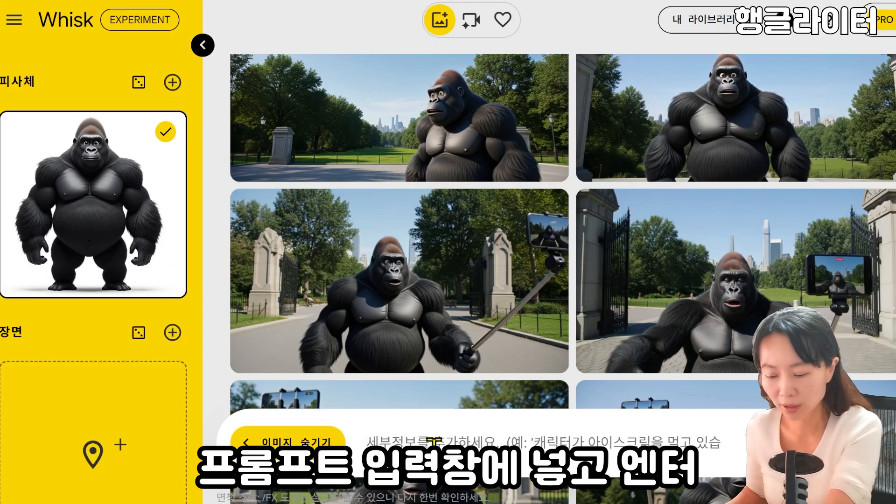
pyautogui.click(436, 441)
pyautogui.hotkey('ctrl', 'v')
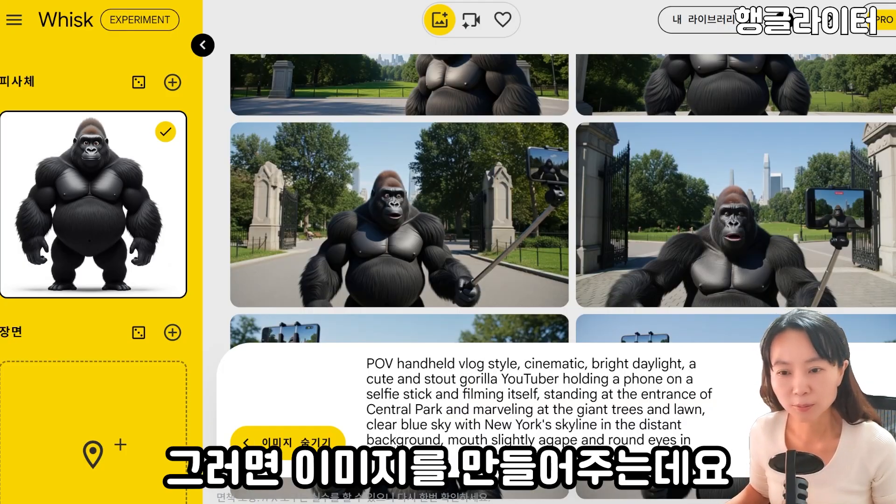
pyautogui.press('Return')
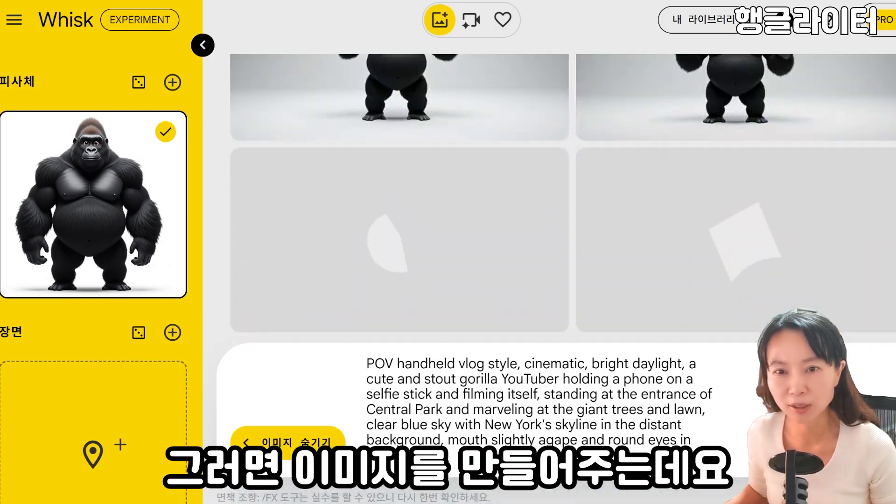
# Step: View the generated Central Park entrance images enlarged, including the gorilla with the selfie stick between the stone gate pillars
pyautogui.click(791, 270)
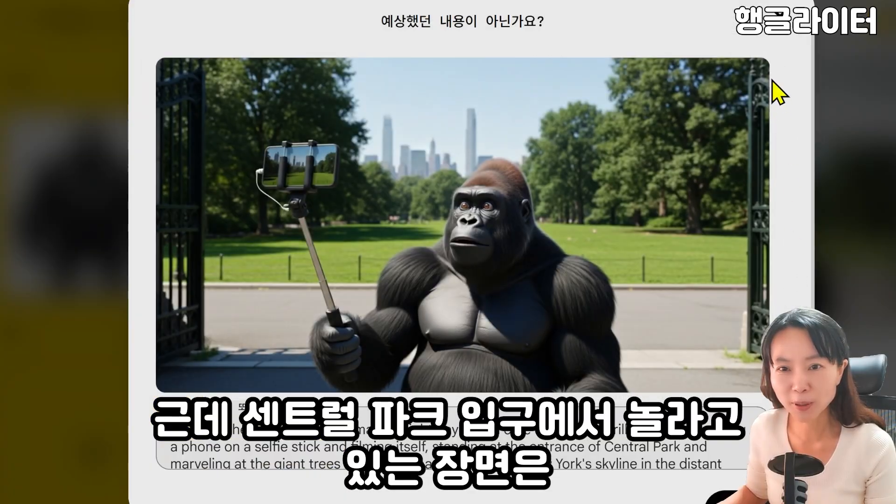
pyautogui.click(777, 19)
pyautogui.click(441, 259)
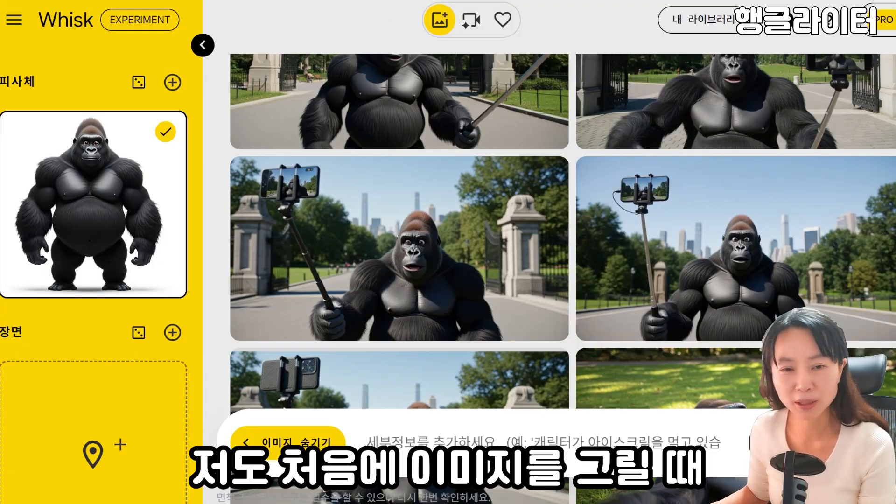
pyautogui.moveTo(434, 176)
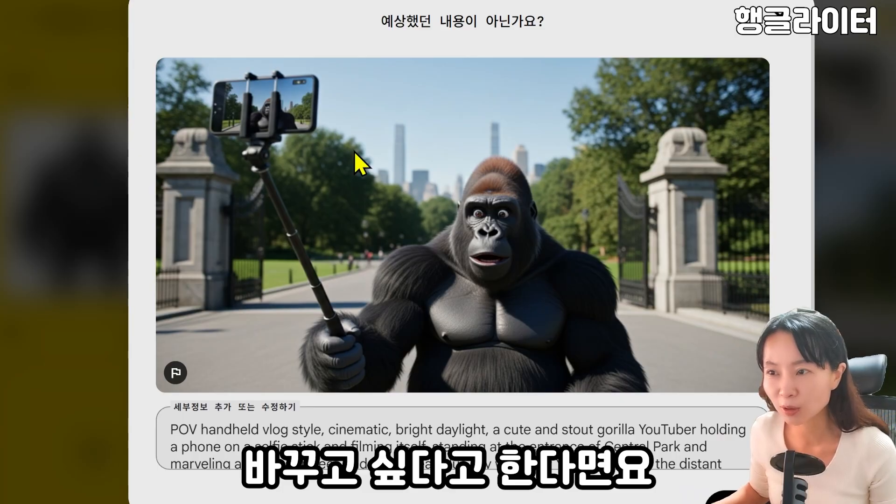
pyautogui.click(770, 38)
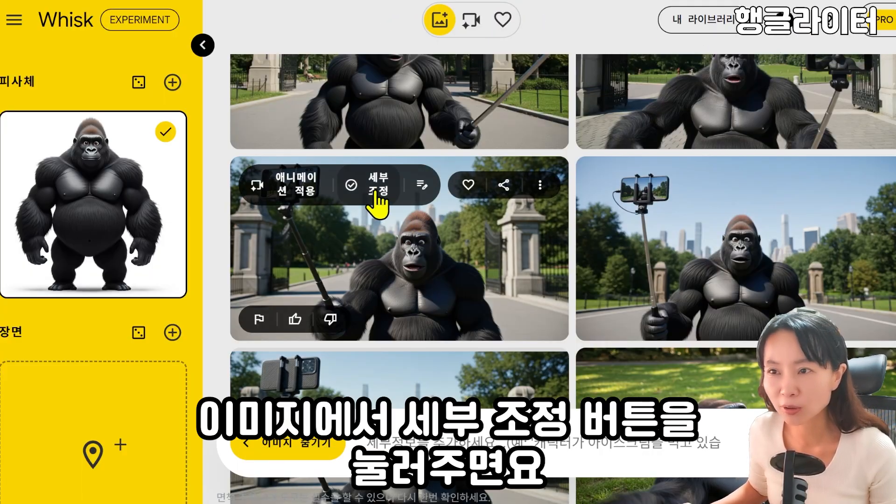
# Step: Refine the stone-gate entrance image with a revised prompt so the phone on the selfie stick shows its back
pyautogui.click(378, 201)
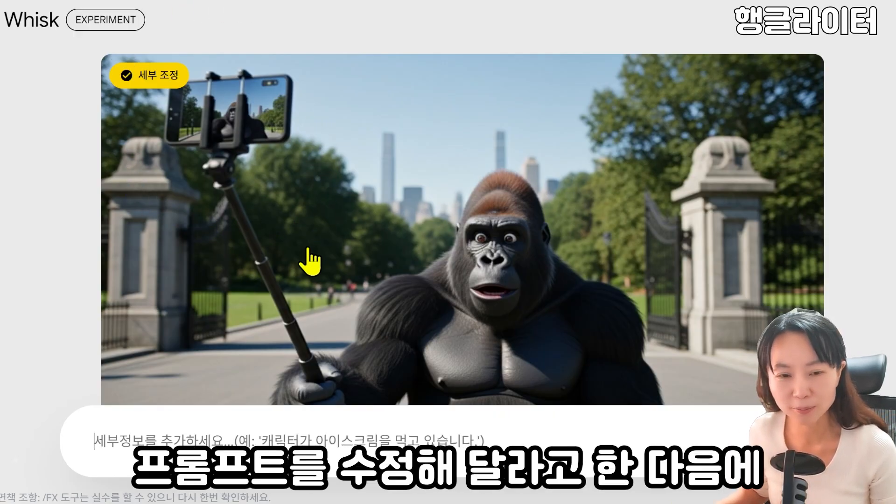
pyautogui.click(186, 435)
pyautogui.hotkey('ctrl', 'v')
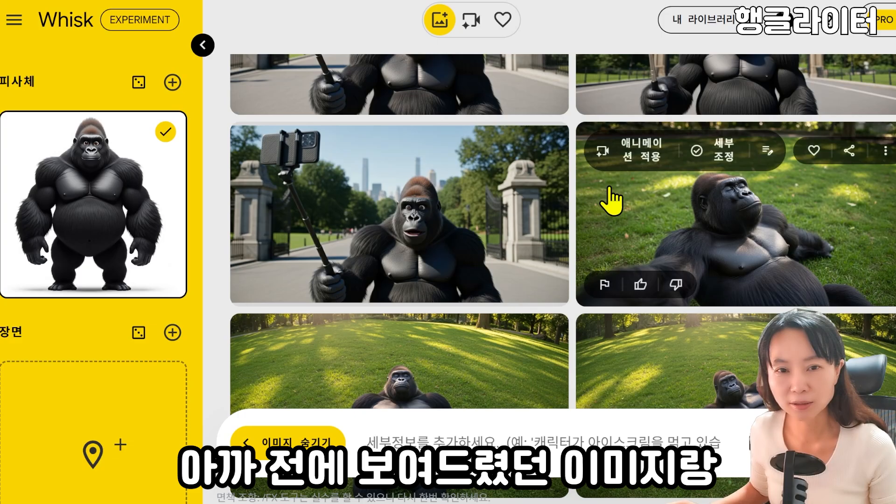
# Step: Animate the refined entrance image with scene 1's English video prompt from the Gemini script, starting "Solo YouTuber concept traveling in Central Park"
pyautogui.scroll(3, 607, 200)
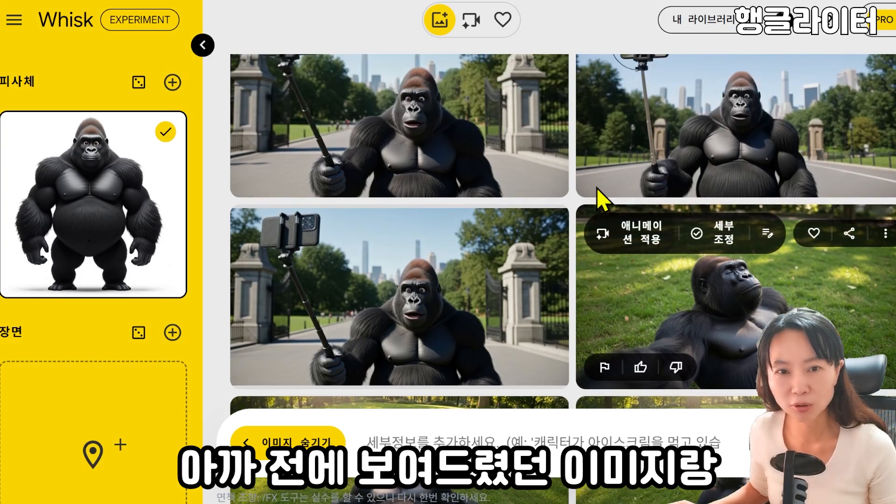
pyautogui.scroll(-1, 441, 299)
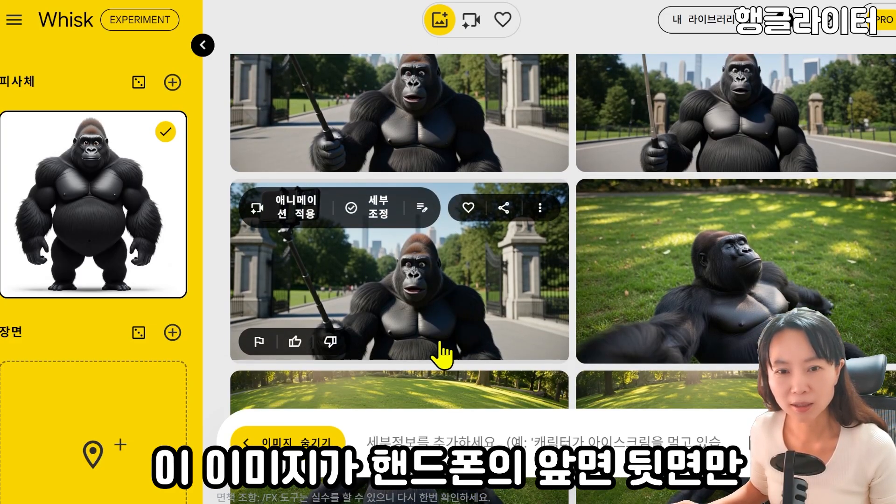
pyautogui.scroll(1, 631, 262)
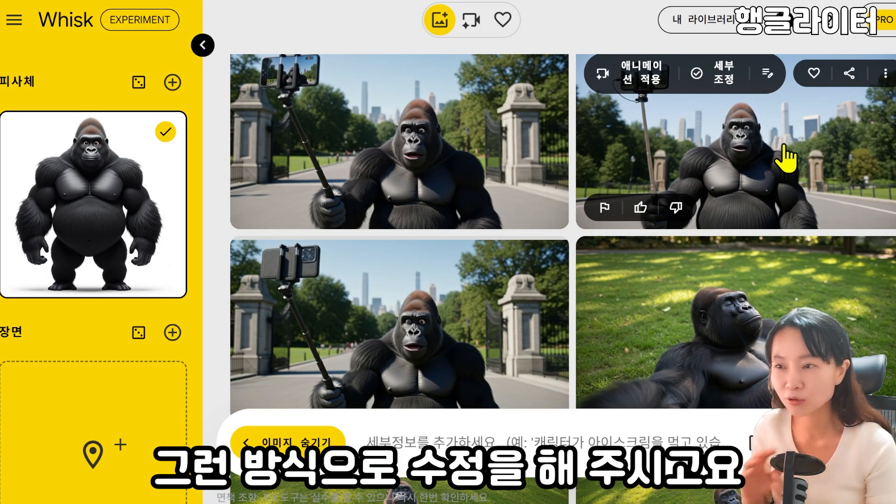
pyautogui.scroll(-1, 499, 318)
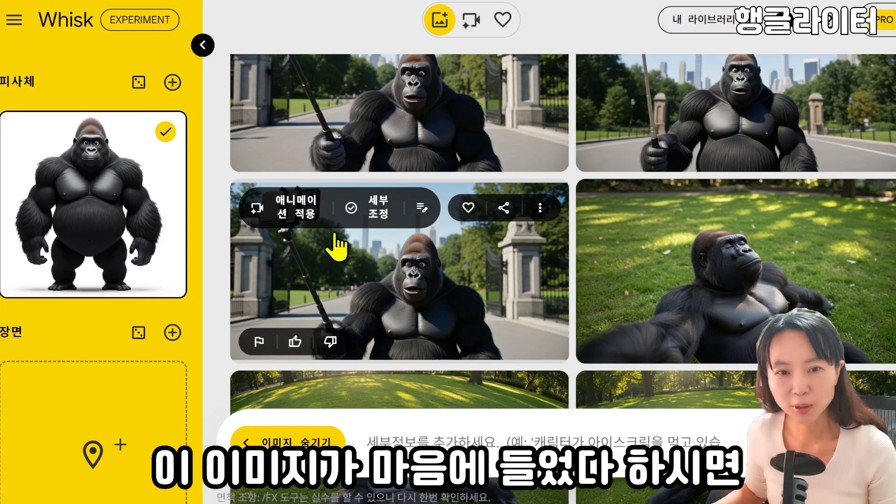
pyautogui.click(296, 223)
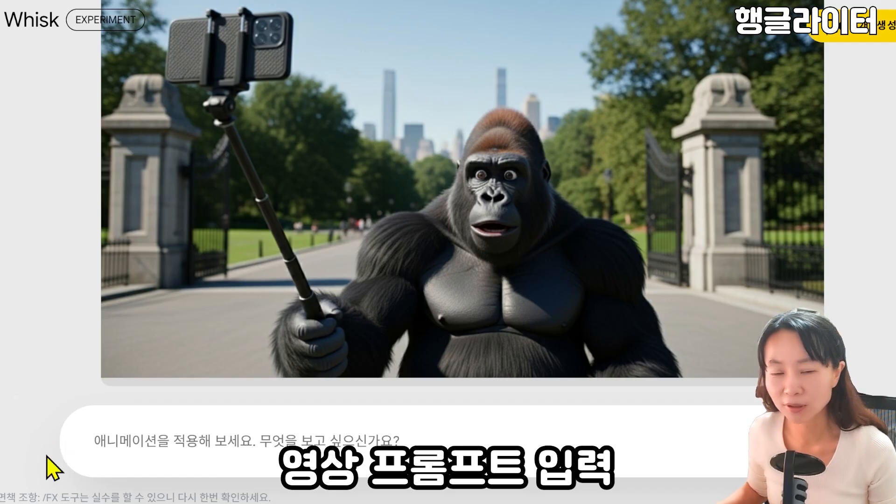
pyautogui.click(124, 437)
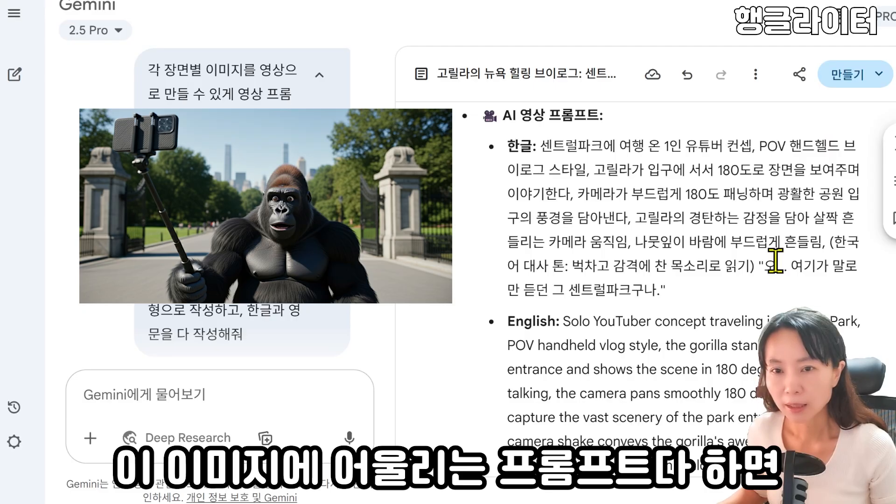
pyautogui.scroll(-2, 744, 282)
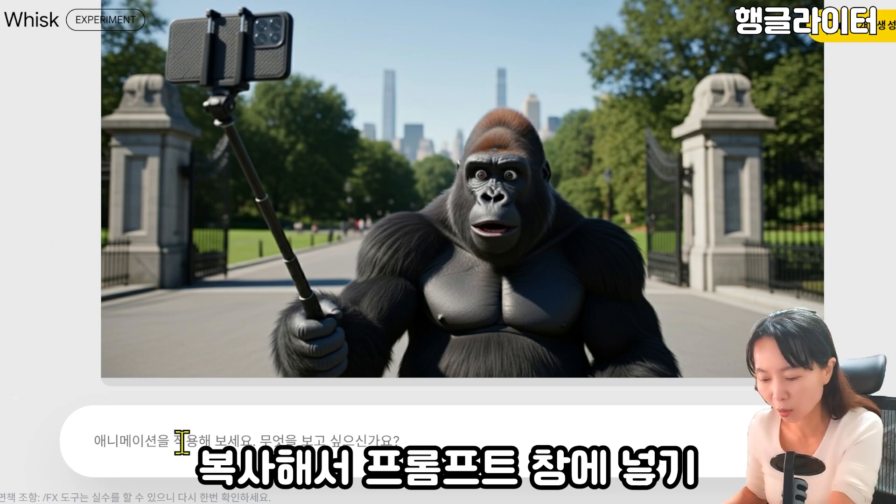
pyautogui.write('Solo YouTuber concept traveling in Central Park, POV handheld vlog style, the gorilla stands at the entrance and shows the scene in 180 degrees while talking, the camera pans smoothly 180 degrees to capture the vast scenery of the park entrance, a slight camera shake conveys the gorilla\'s awe, leaves sway gently in the wind, (Korean Dialogue Tone: read in a voice full of wonder and amazement) "오... 여기가 말로만 듣던 그 센트럴파크구나."')
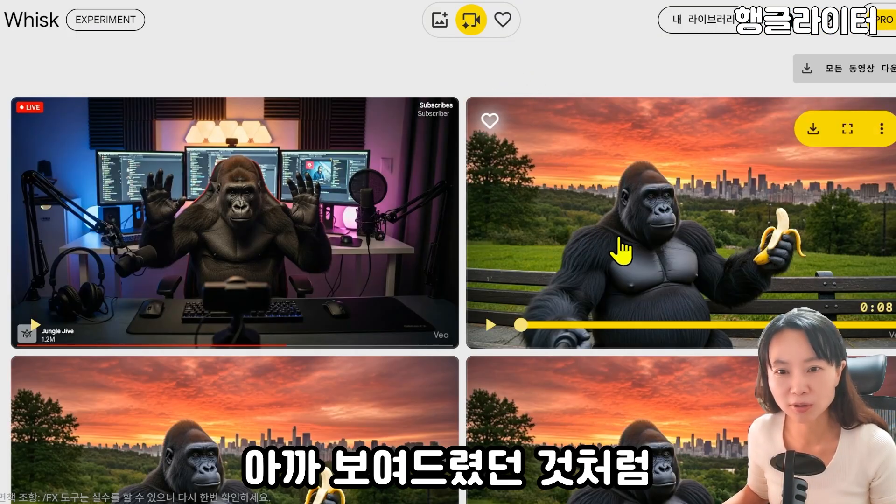
# Step: Look through the generated gorilla videos in Whisk and play the subtitled vlog edit from its start in CapCut
pyautogui.scroll(-6, 623, 247)
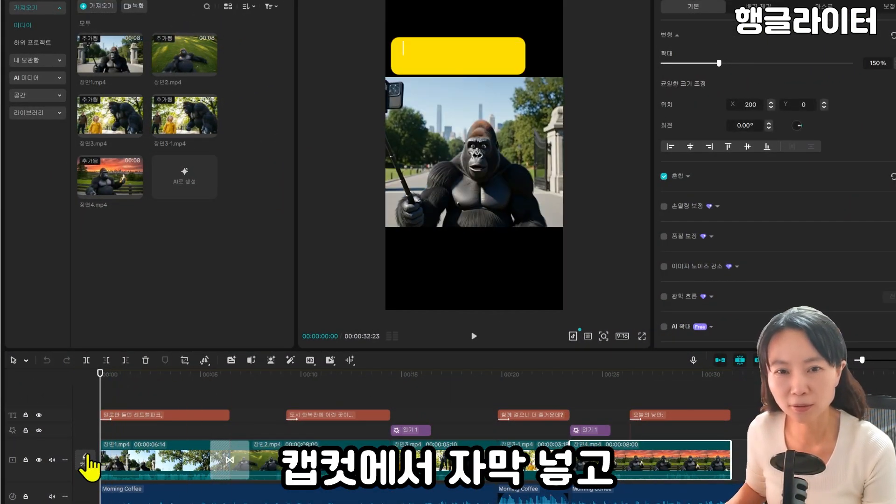
pyautogui.press('space')
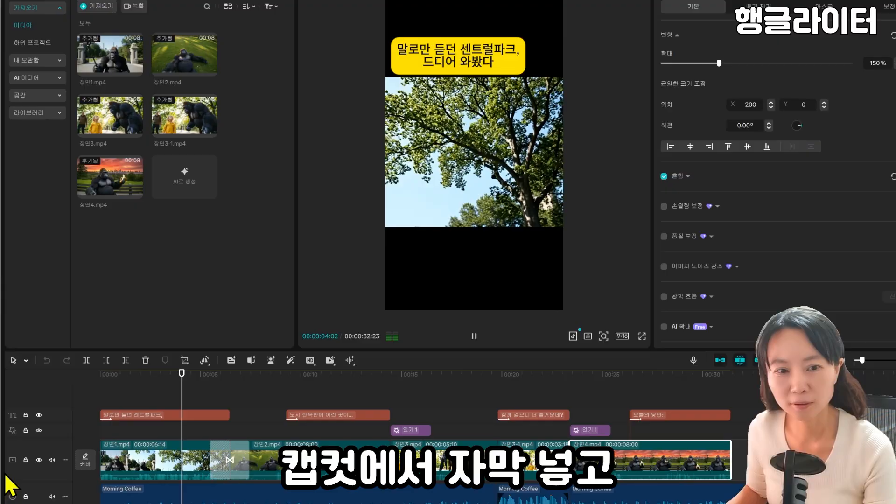